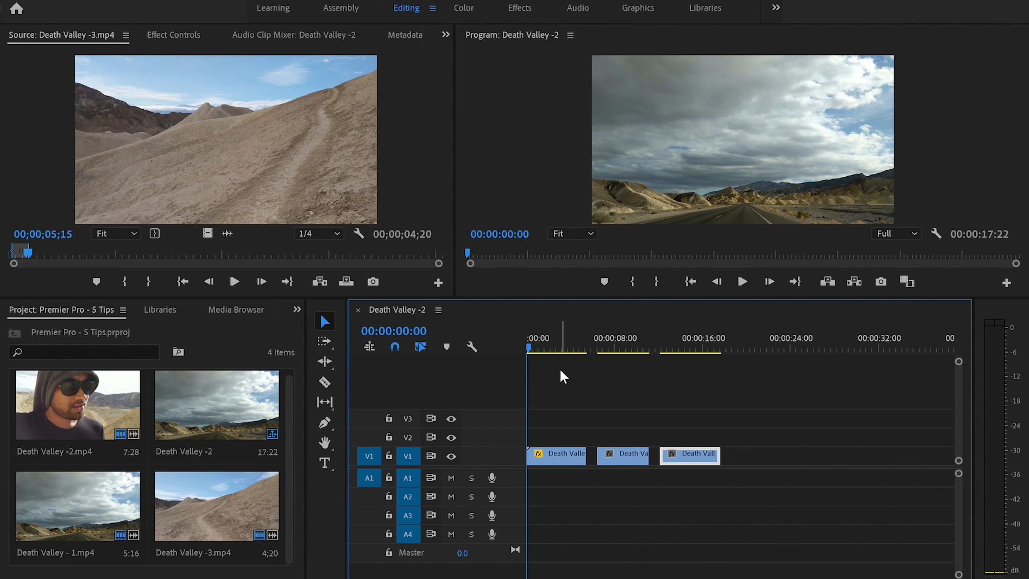
# Step: Place an Adjustment Layer on track V2 spanning the three Death Valley clips
pyautogui.moveTo(530, 341); pyautogui.dragTo(692, 365)
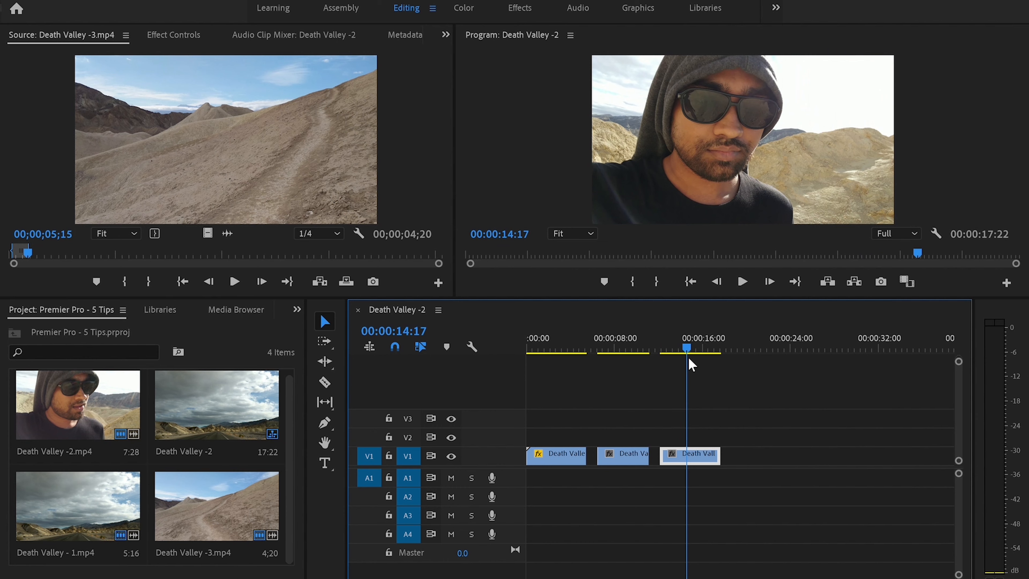
pyautogui.moveTo(691, 364)
pyautogui.mouseDown()
pyautogui.moveTo(702, 364)
pyautogui.moveTo(529, 363)
pyautogui.moveTo(683, 376)
pyautogui.mouseUp()
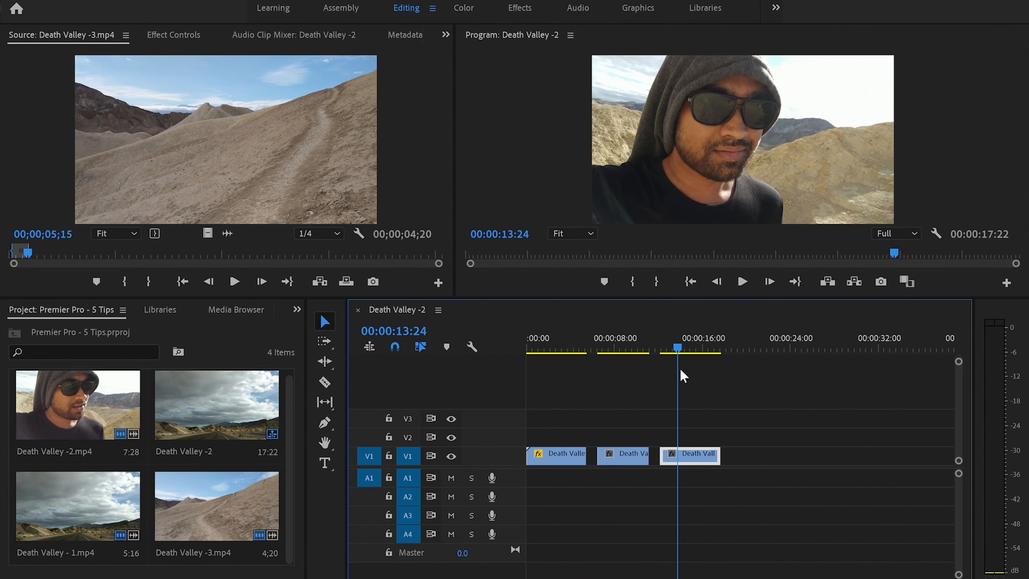
pyautogui.moveTo(683, 376); pyautogui.dragTo(697, 377)
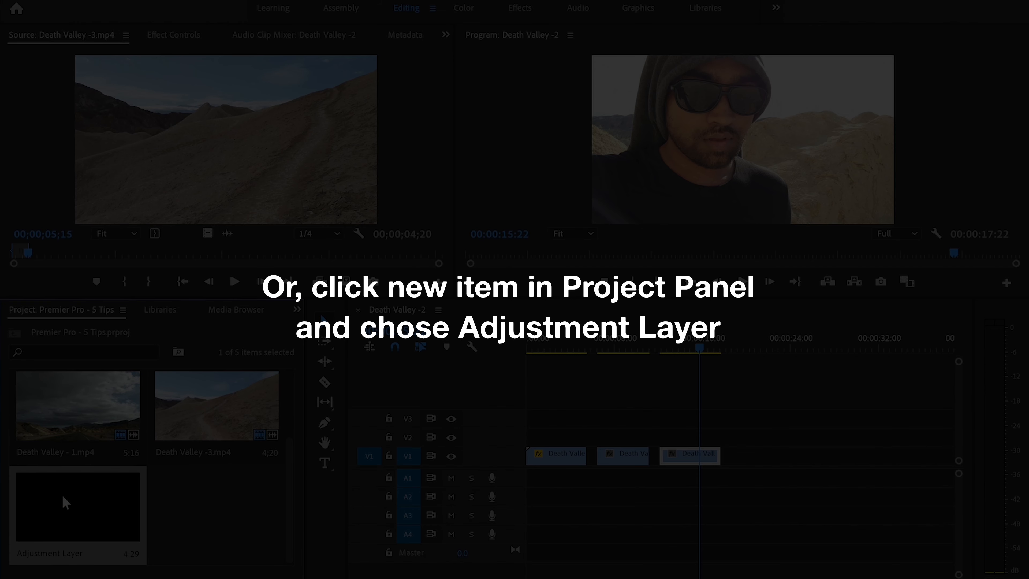
pyautogui.moveTo(66, 502); pyautogui.dragTo(724, 435)
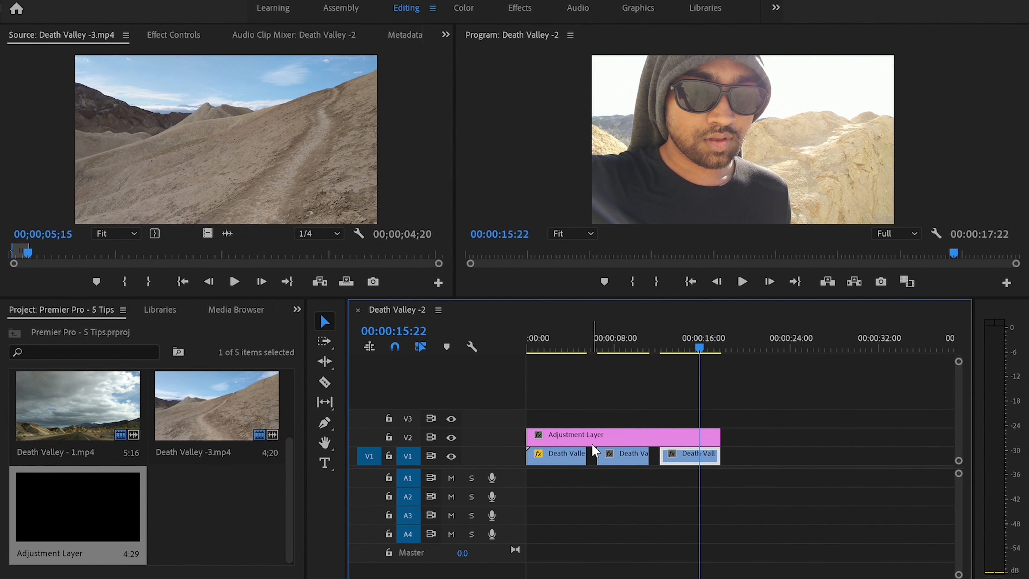
# Step: Delete the two gaps between the clips on track V1
pyautogui.click(594, 453)
pyautogui.press('Delete')
pyautogui.click(644, 452)
pyautogui.press('Delete')
# Step: Trim the Adjustment Layer's end to line up with the end of the last clip
pyautogui.moveTo(720, 432); pyautogui.dragTo(698, 433)
pyautogui.moveTo(528, 575); pyautogui.dragTo(507, 578)
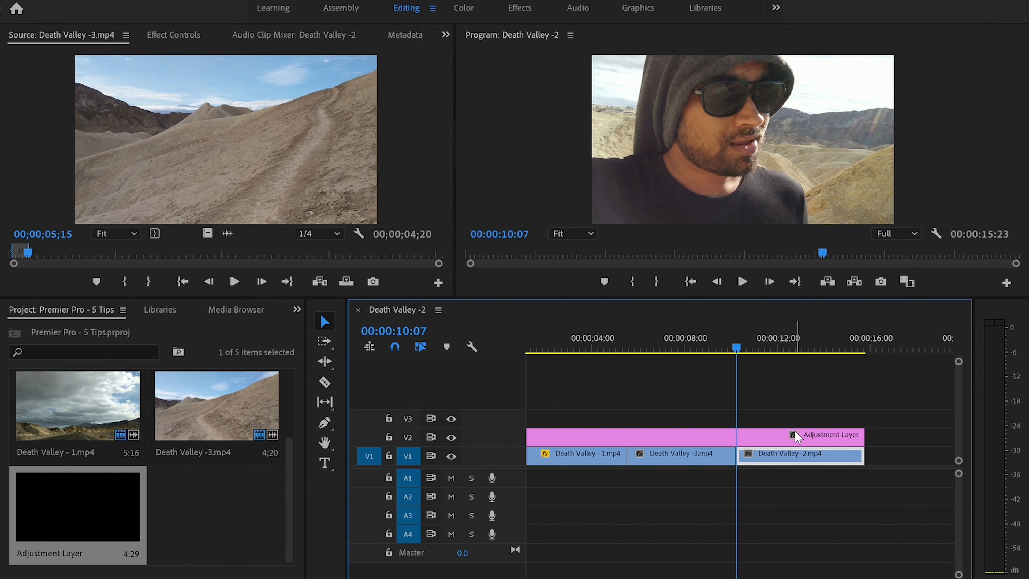
pyautogui.moveTo(736, 326); pyautogui.dragTo(522, 337)
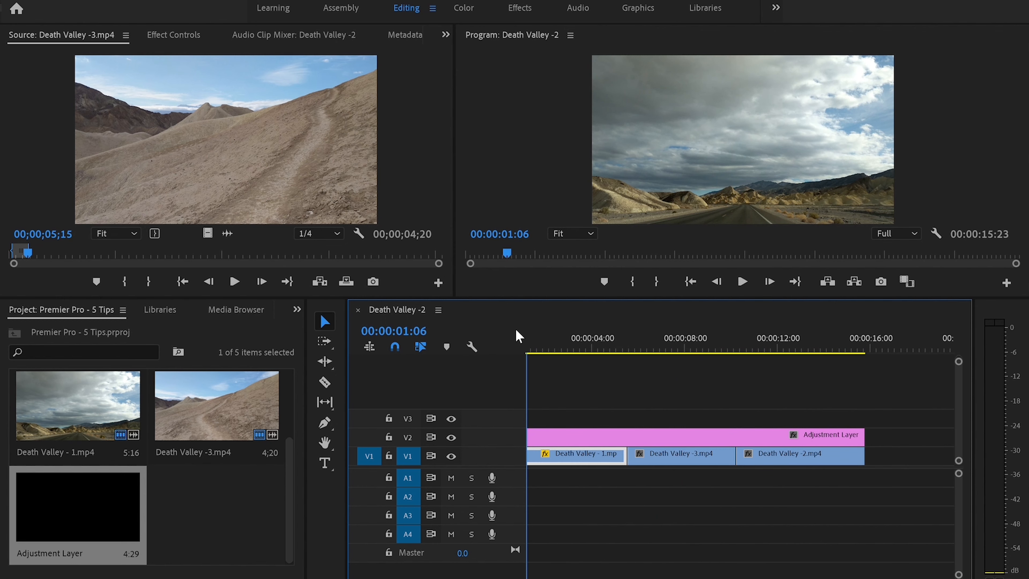
# Step: Select the Adjustment Layer in the Color workspace, lower its Basic Correction Exposure to -1.4 and nudge Temperature
pyautogui.press('\\')
pyautogui.click(675, 431)
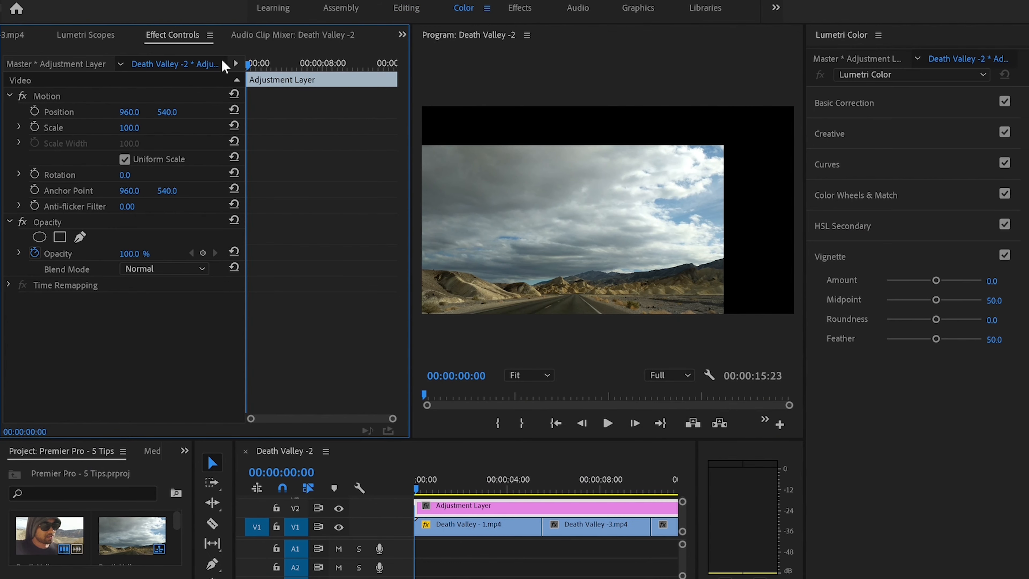
pyautogui.click(914, 94)
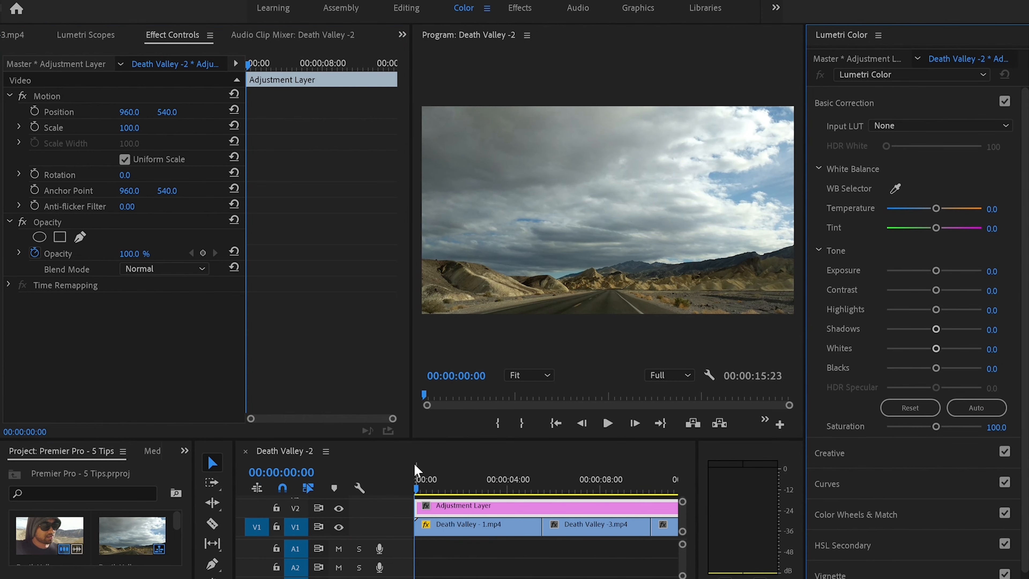
pyautogui.moveTo(416, 476); pyautogui.dragTo(677, 513)
pyautogui.moveTo(933, 270); pyautogui.dragTo(916, 268)
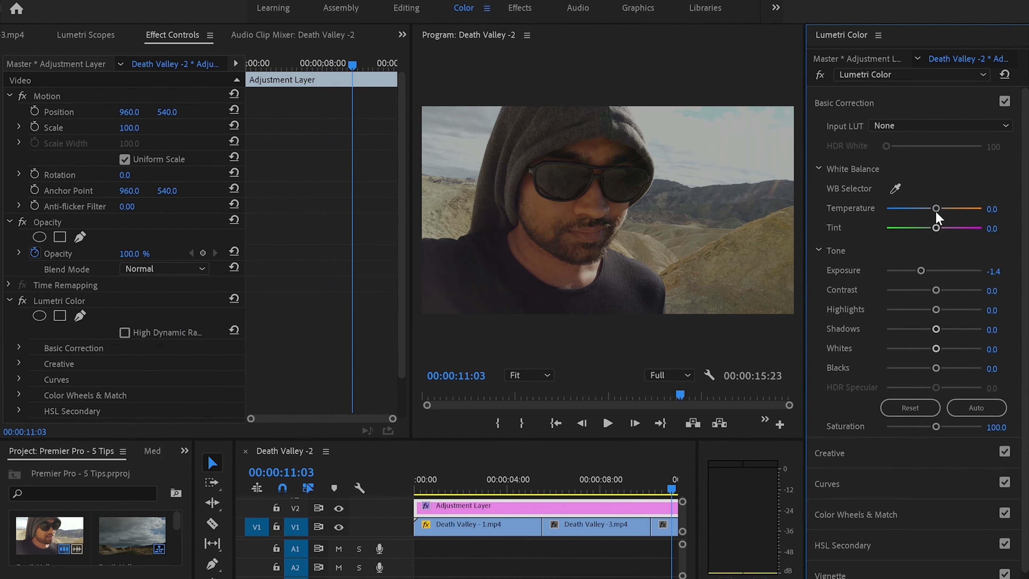
pyautogui.moveTo(936, 207); pyautogui.dragTo(928, 190)
# Step: Open the Creative section and apply the look Fuji ETERNA 250D Kodak 2395 to the Adjustment Layer
pyautogui.click(860, 100)
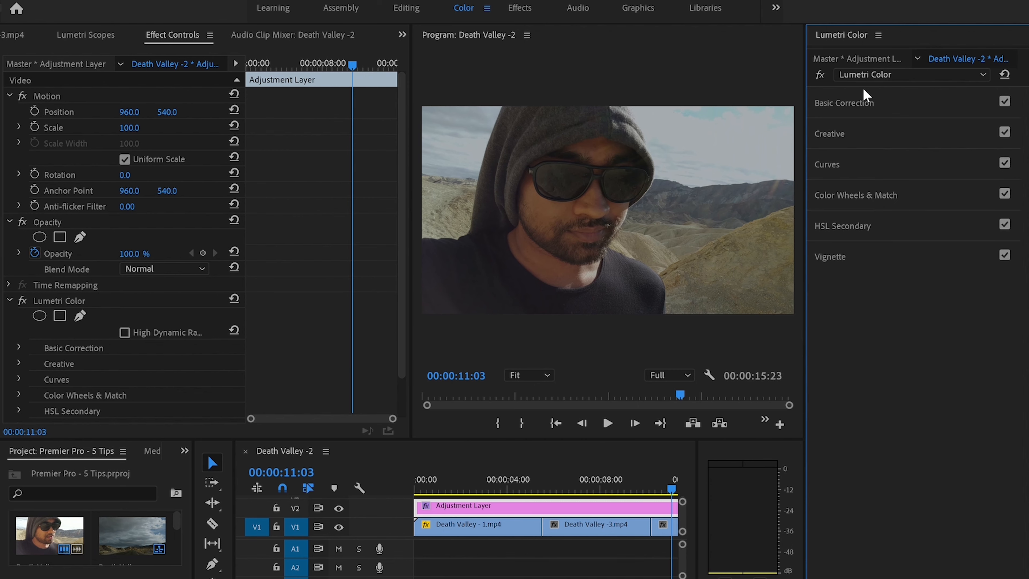
pyautogui.click(873, 133)
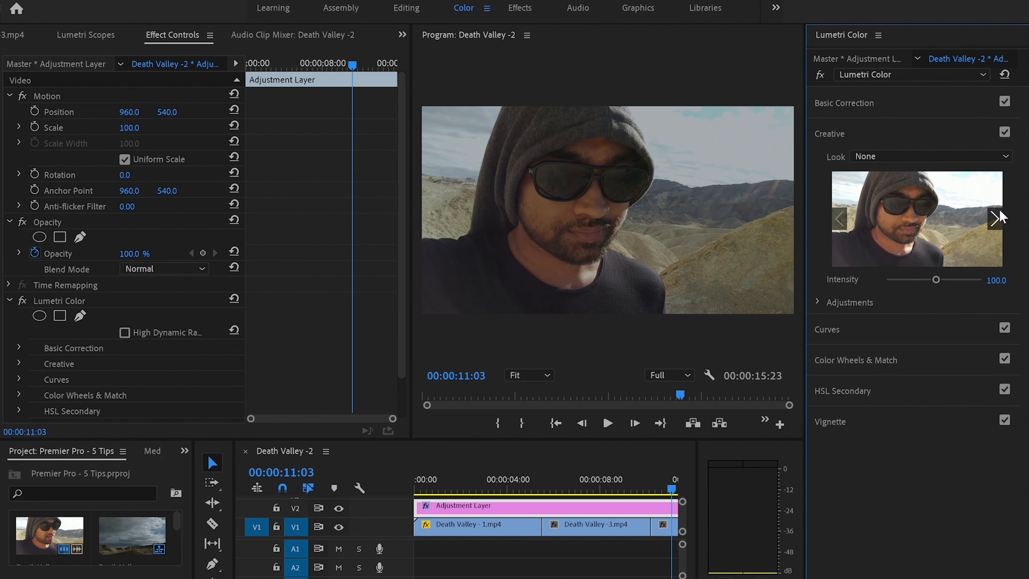
pyautogui.click(875, 229)
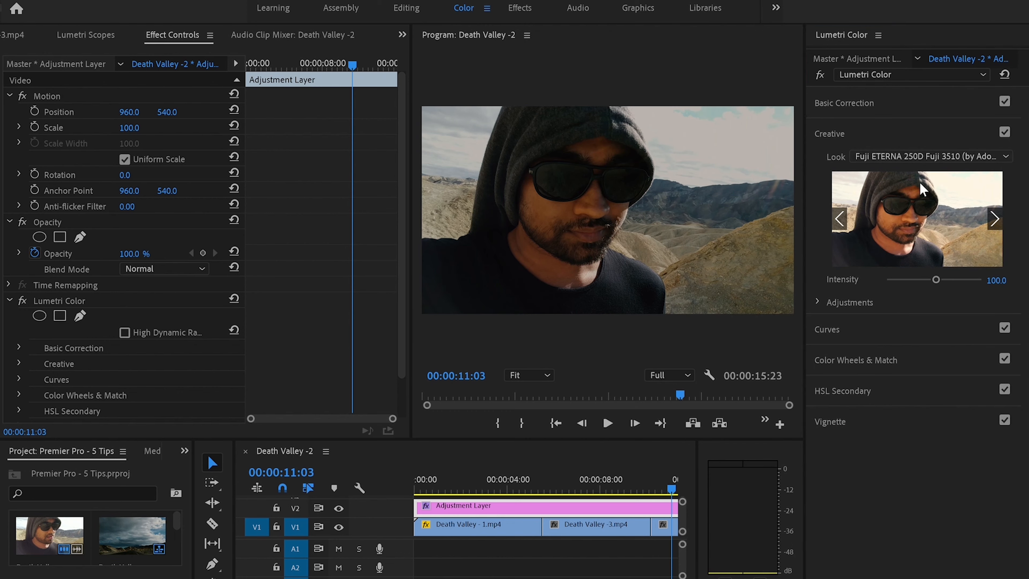
pyautogui.click(902, 186)
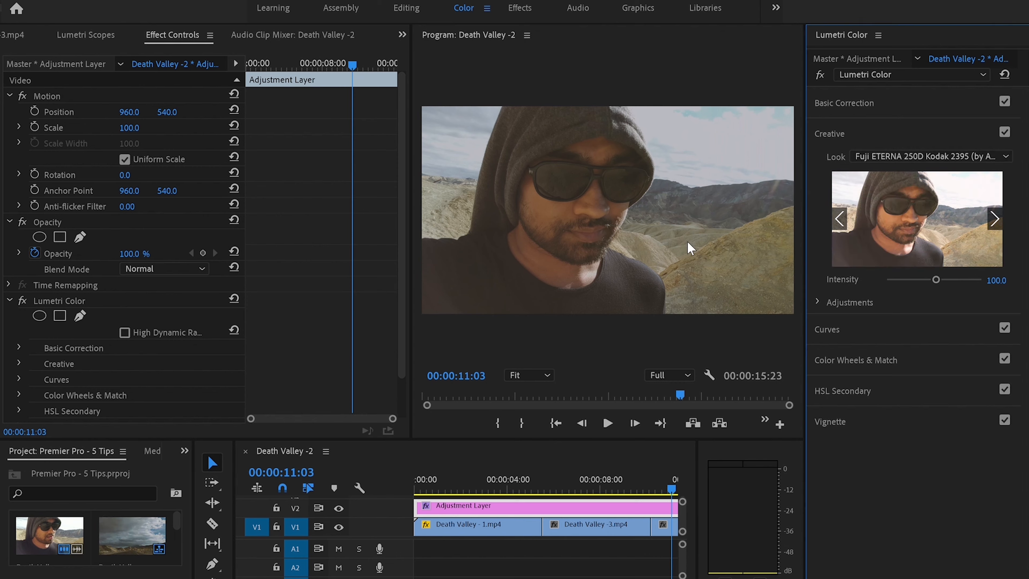
# Step: Preview the graded sequence and switch back to the Editing workspace
pyautogui.moveTo(680, 393); pyautogui.dragTo(462, 362)
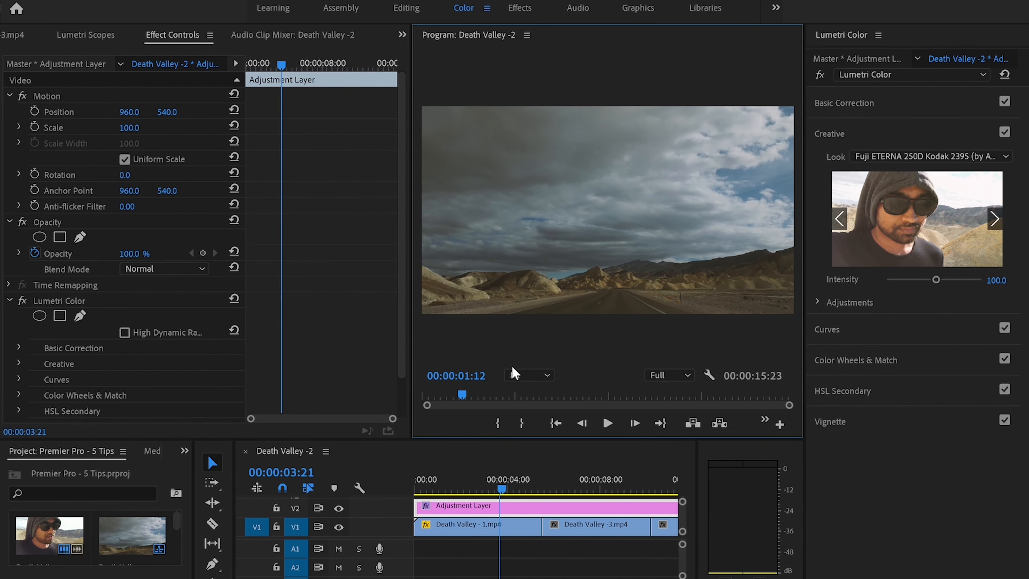
pyautogui.moveTo(616, 393); pyautogui.dragTo(382, 345)
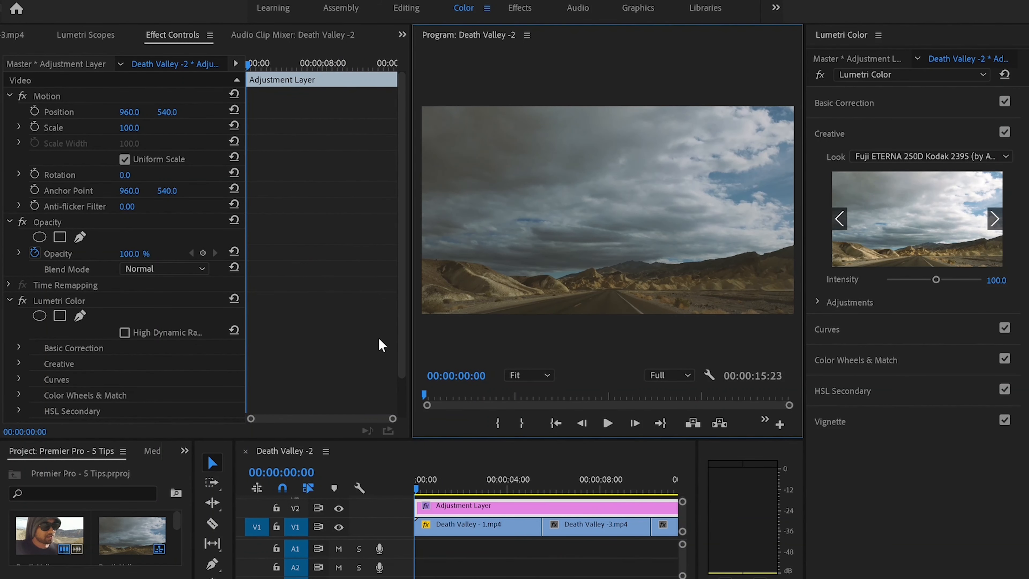
pyautogui.click(407, 6)
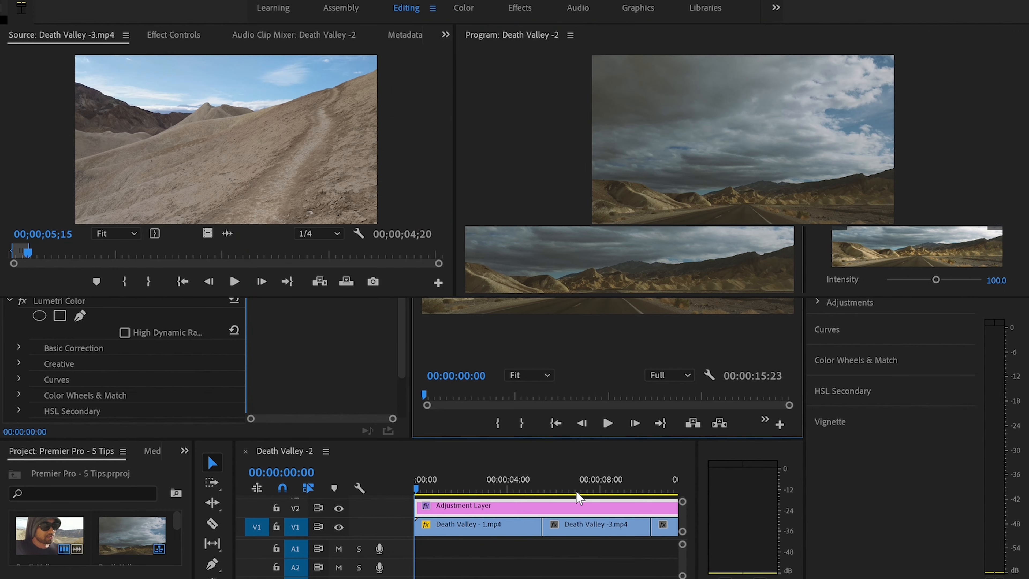
pyautogui.moveTo(474, 577)
pyautogui.mouseDown()
pyautogui.moveTo(619, 578)
pyautogui.moveTo(464, 578)
pyautogui.mouseUp()
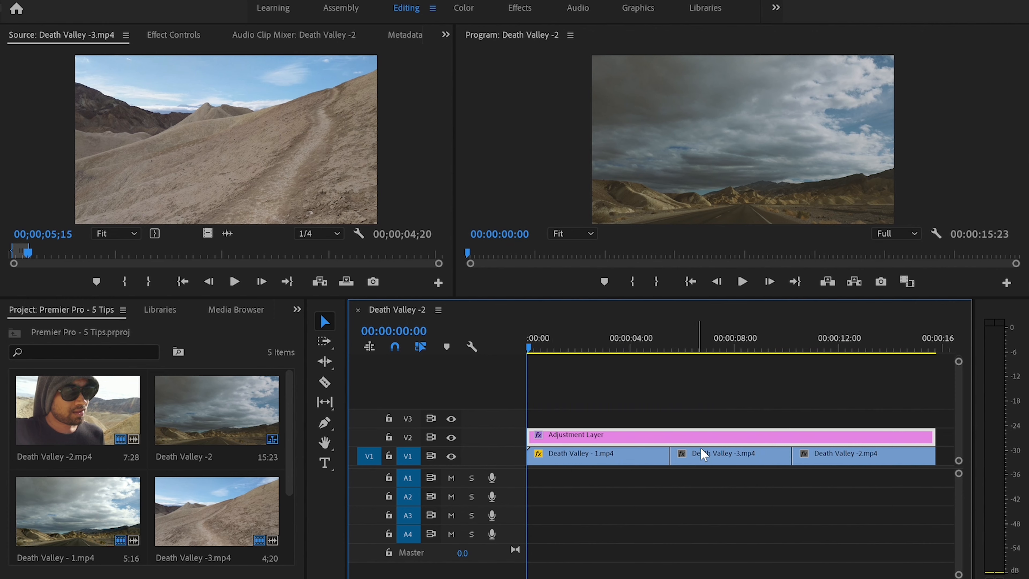
# Step: Move the Death Valley -3.mp4 clip up to track V3 above the Adjustment Layer
pyautogui.click(714, 450)
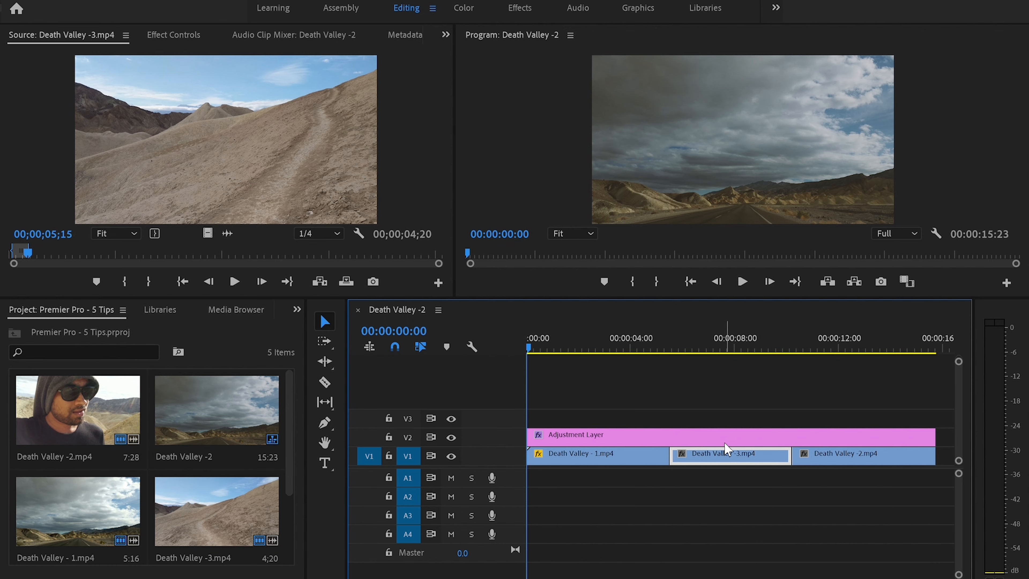
pyautogui.moveTo(721, 443); pyautogui.dragTo(714, 402)
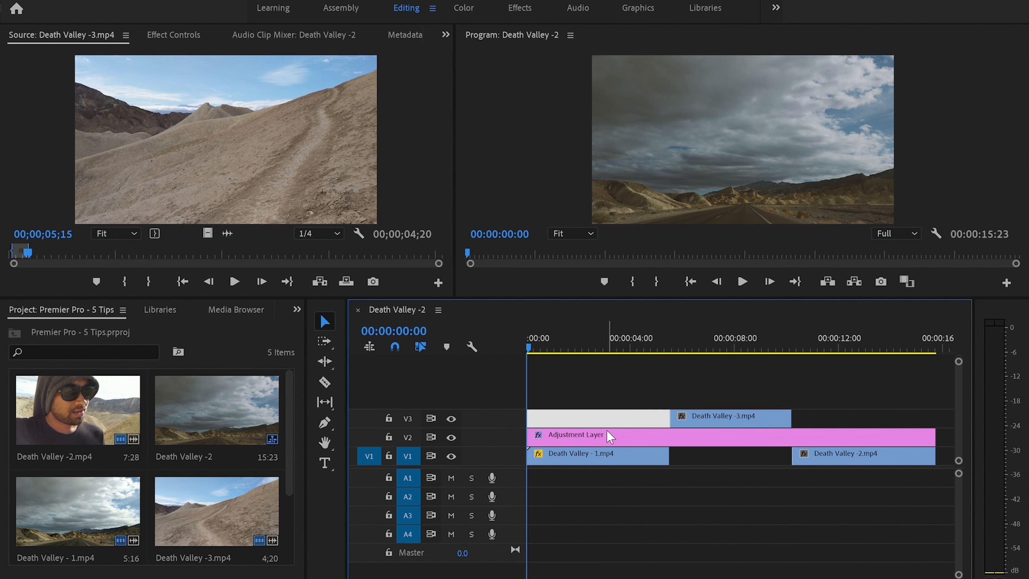
pyautogui.click(599, 435)
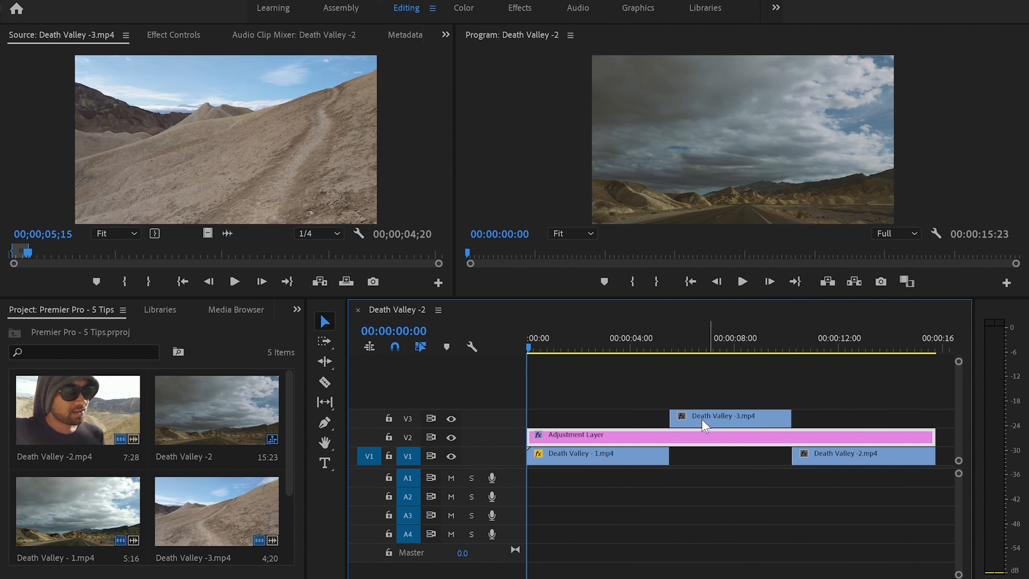
pyautogui.moveTo(527, 330); pyautogui.dragTo(830, 332)
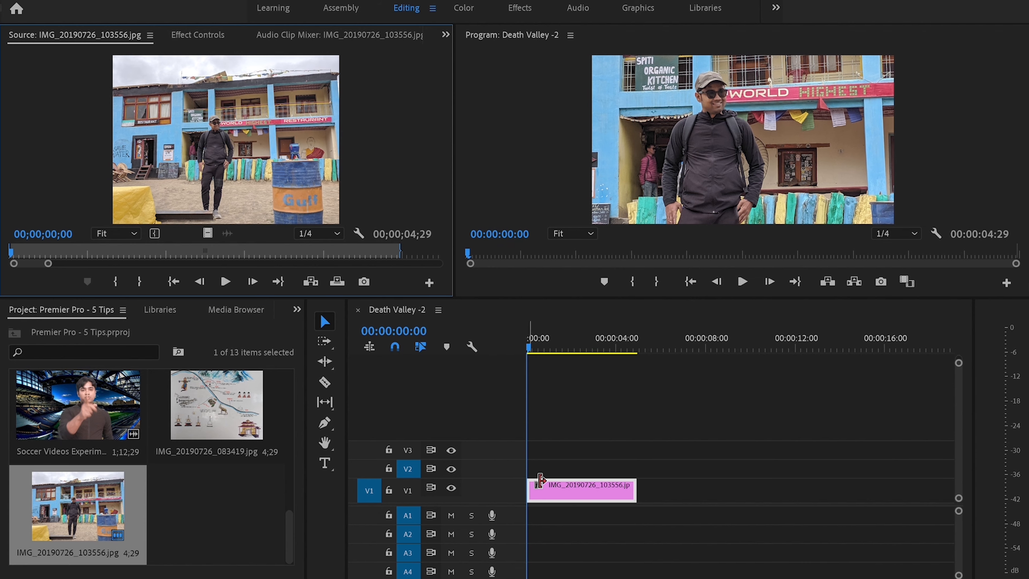
# Step: Paste a copy of the IMG_20190726_103556.jpg photo clip onto track V2 above the original
pyautogui.click(583, 481)
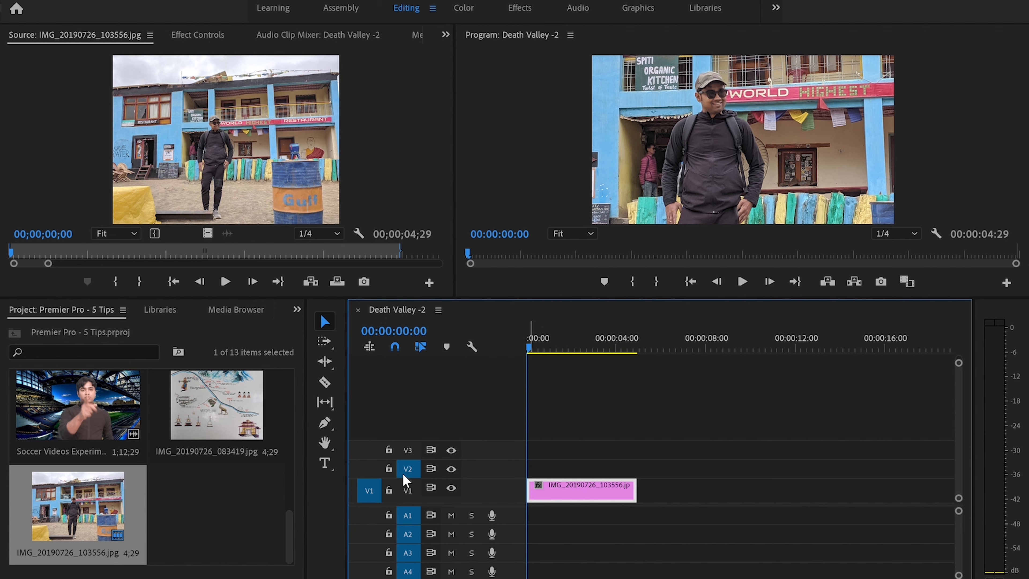
pyautogui.hotkey('ctrl', 'v')
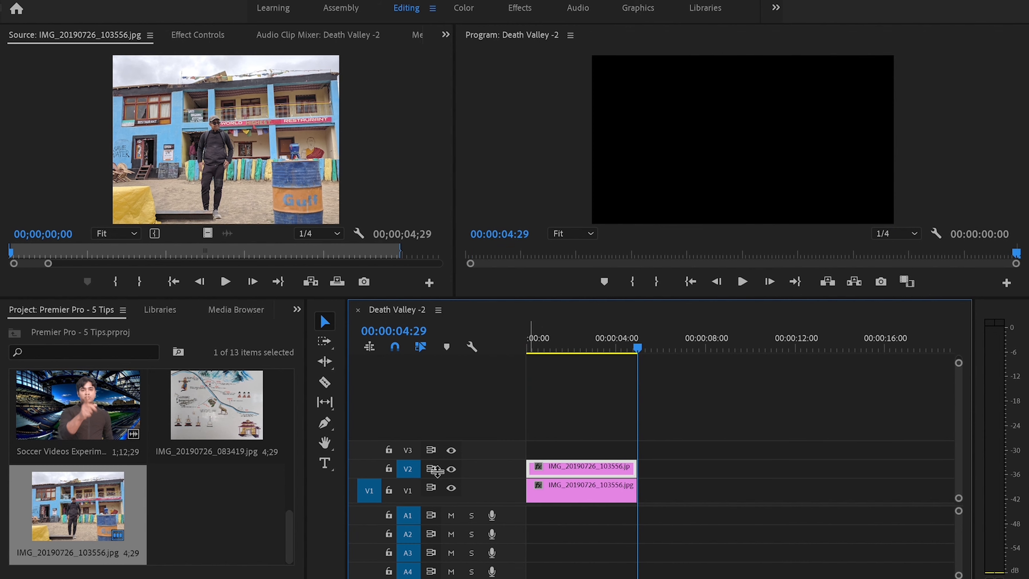
# Step: Turn off the output of track V1 so only the copy on V2 shows
pyautogui.moveTo(635, 335); pyautogui.dragTo(551, 345)
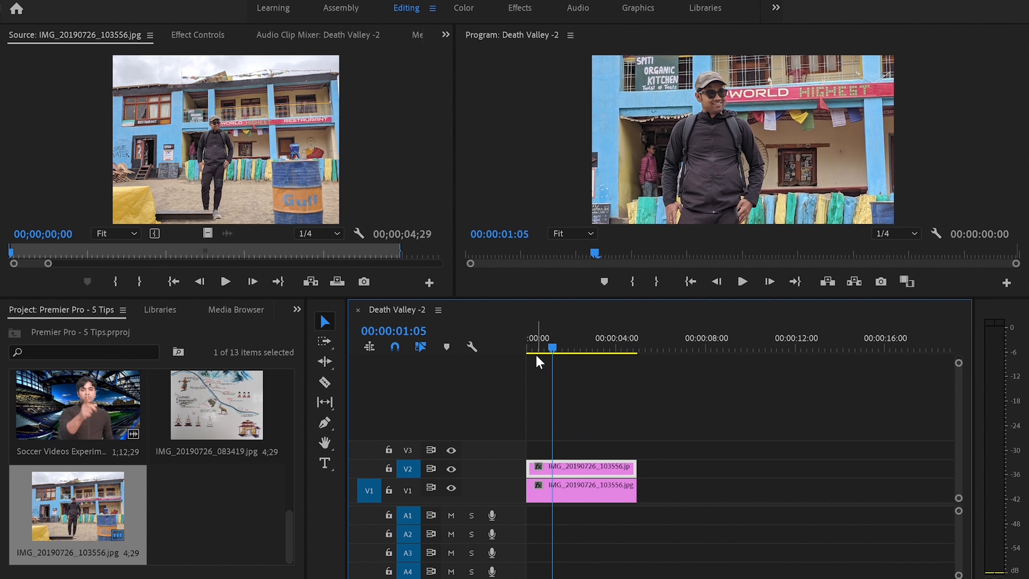
pyautogui.click(606, 480)
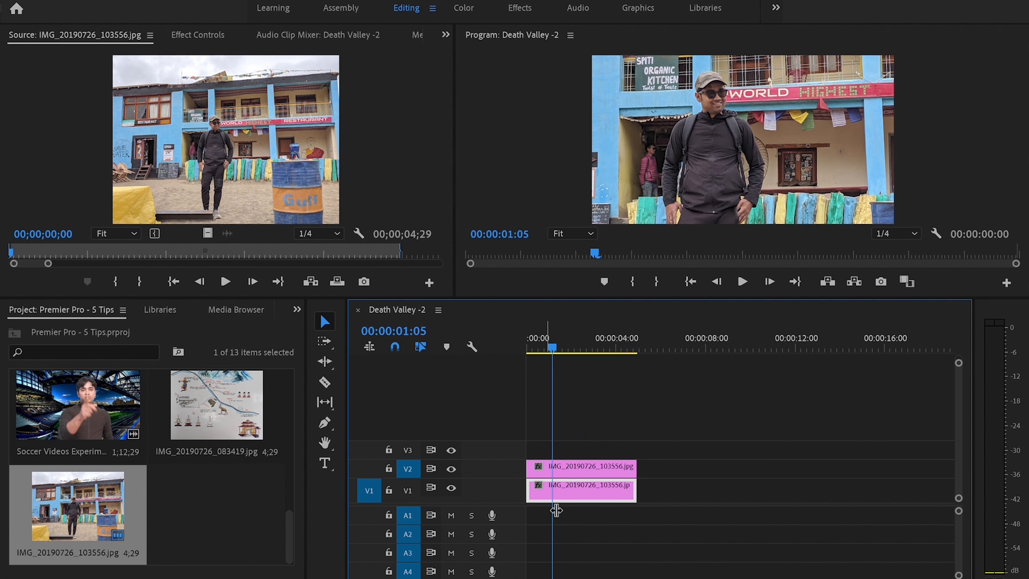
pyautogui.click(450, 488)
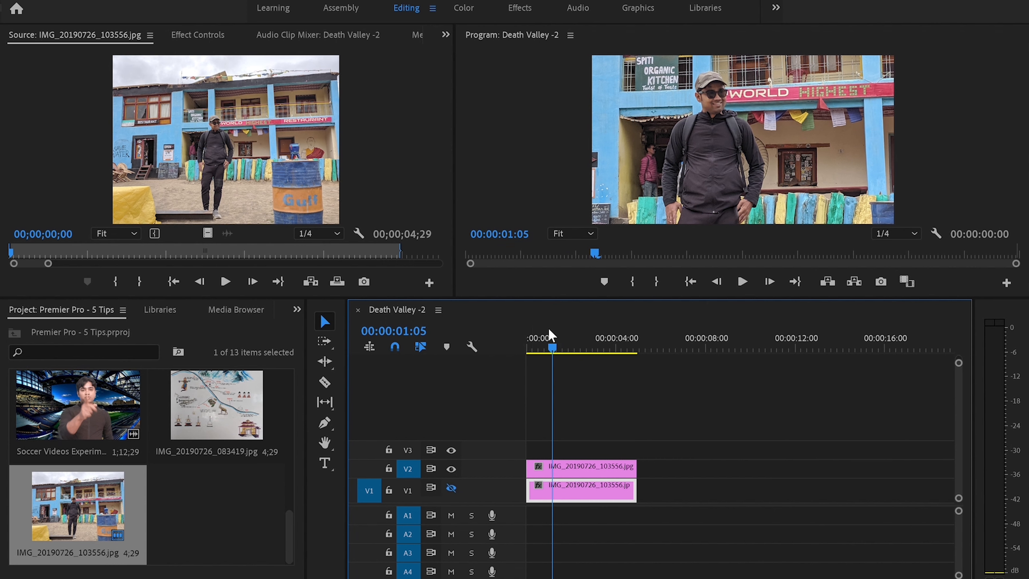